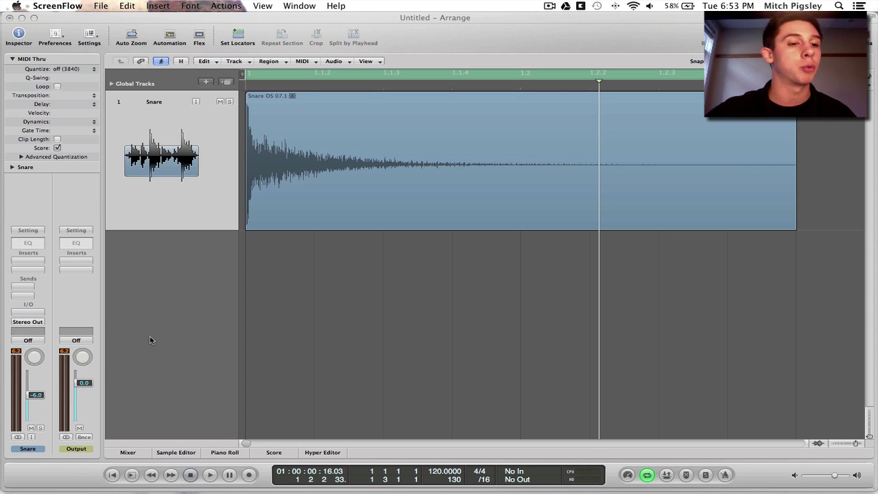
# - Insert a stereo Enveloper from the Dynamics plug-ins on the Snare channel strip
pyautogui.click(32, 265)
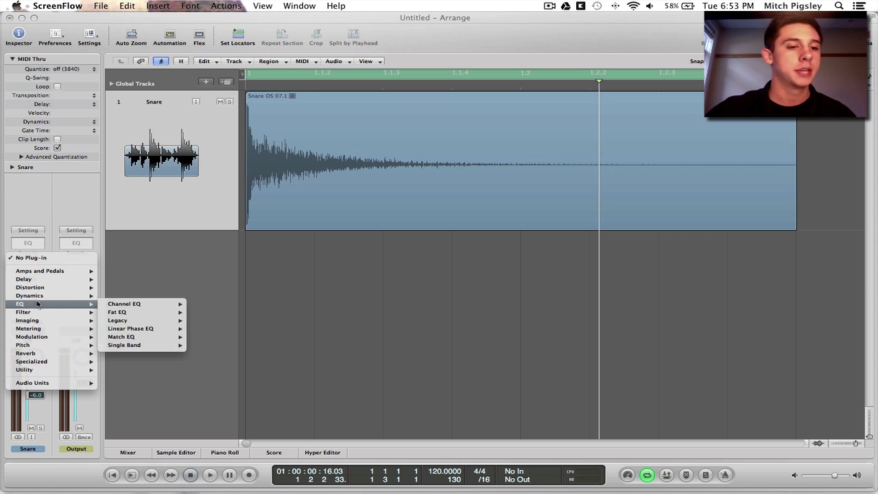
pyautogui.moveTo(38, 299)
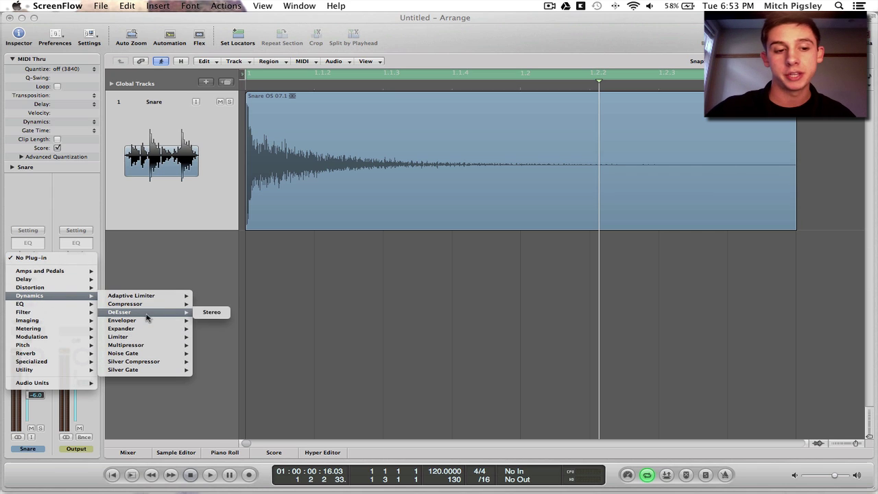
pyautogui.click(211, 320)
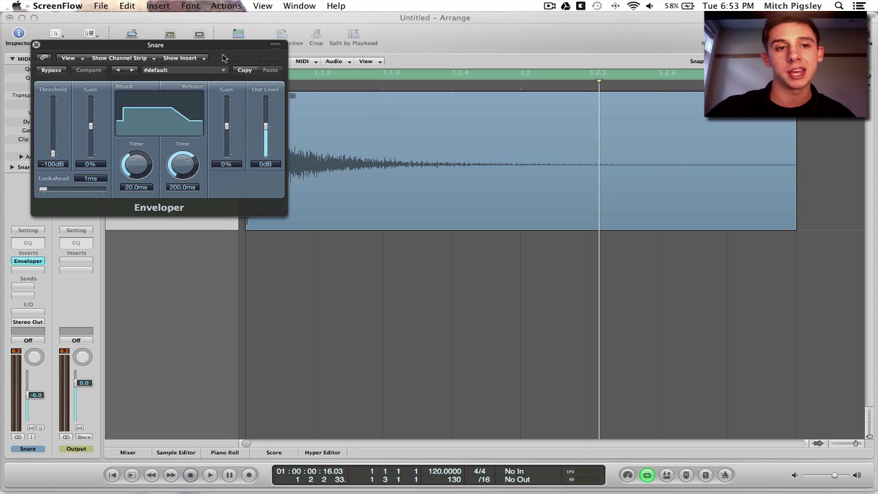
pyautogui.moveTo(219, 48); pyautogui.dragTo(506, 254)
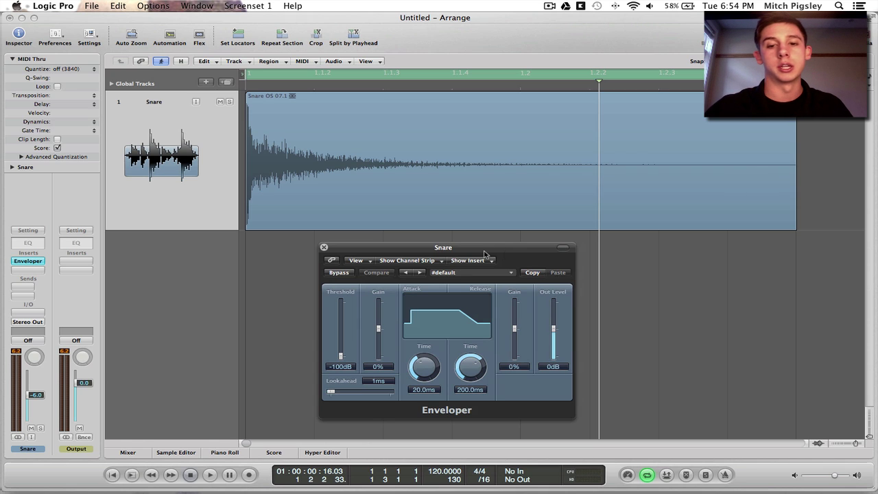
pyautogui.moveTo(485, 255); pyautogui.dragTo(529, 125)
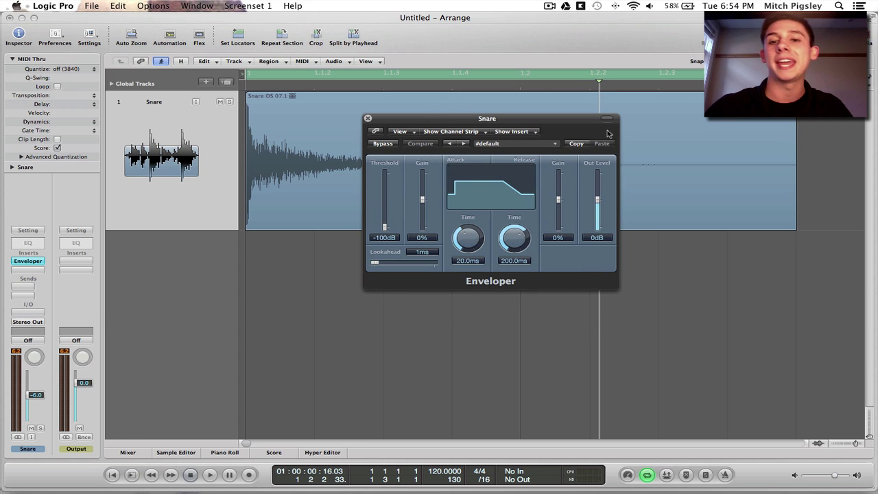
pyautogui.moveTo(537, 119); pyautogui.dragTo(447, 137)
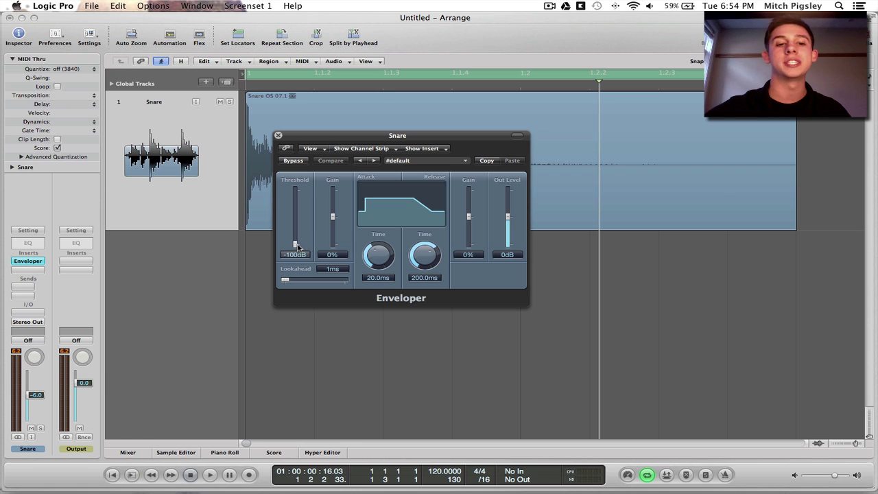
# - Try the threshold at -54dB, return it to -100dB, and lower attack gain to -16%
pyautogui.moveTo(295, 244); pyautogui.dragTo(297, 222)
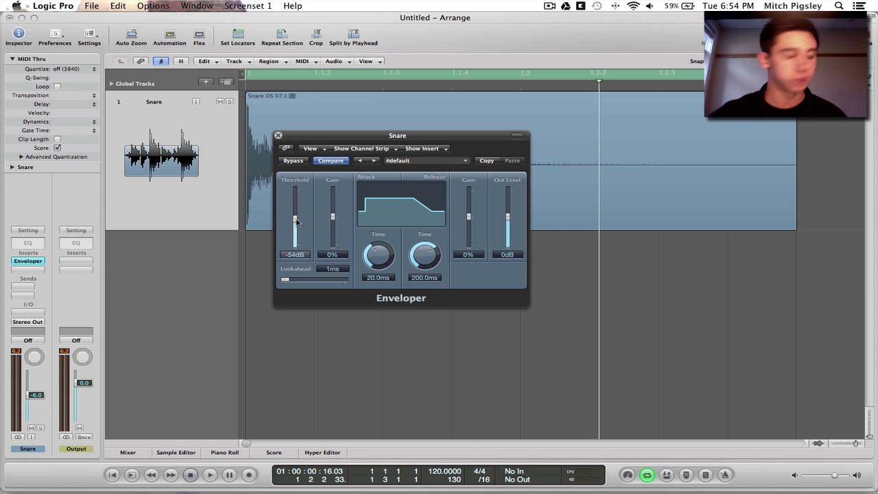
pyautogui.moveTo(296, 221); pyautogui.dragTo(306, 296)
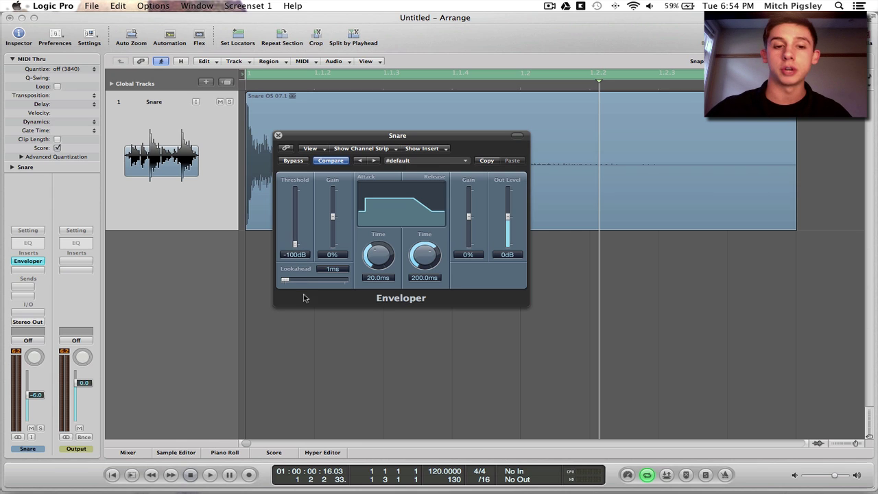
pyautogui.moveTo(374, 141); pyautogui.dragTo(384, 217)
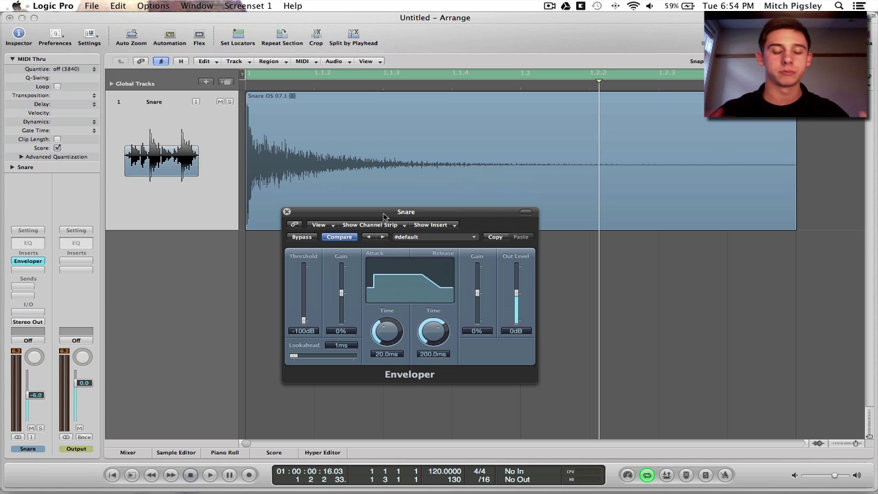
pyautogui.moveTo(385, 216); pyautogui.dragTo(347, 128)
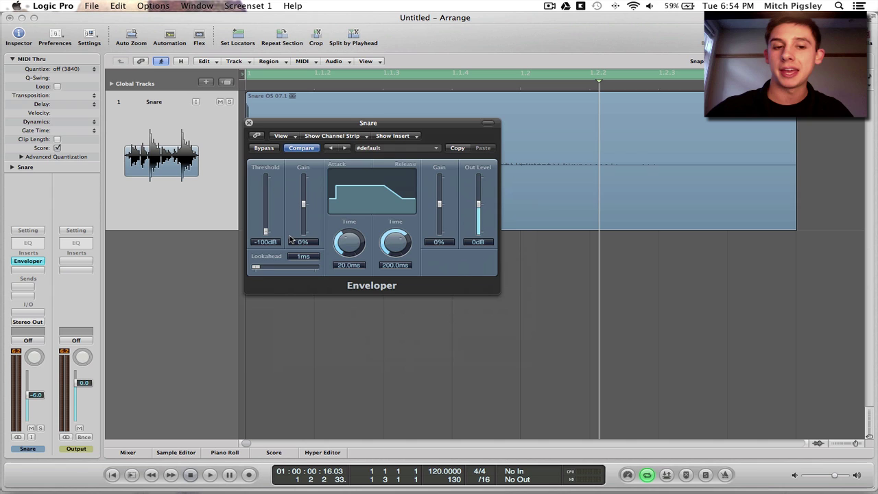
pyautogui.moveTo(368, 127); pyautogui.dragTo(455, 218)
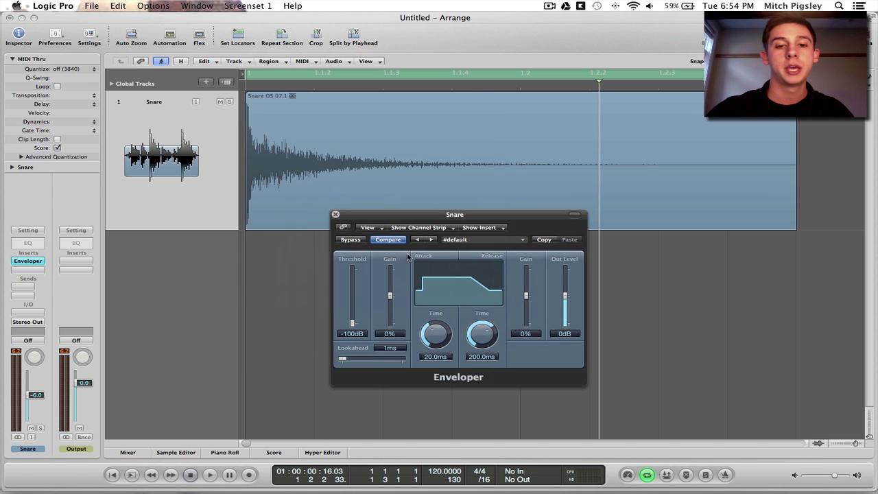
pyautogui.moveTo(391, 295); pyautogui.dragTo(392, 316)
# - Set attack gain to -26% and attack time to 41.0ms, then bypass and play to compare
pyautogui.moveTo(453, 353); pyautogui.dragTo(448, 344)
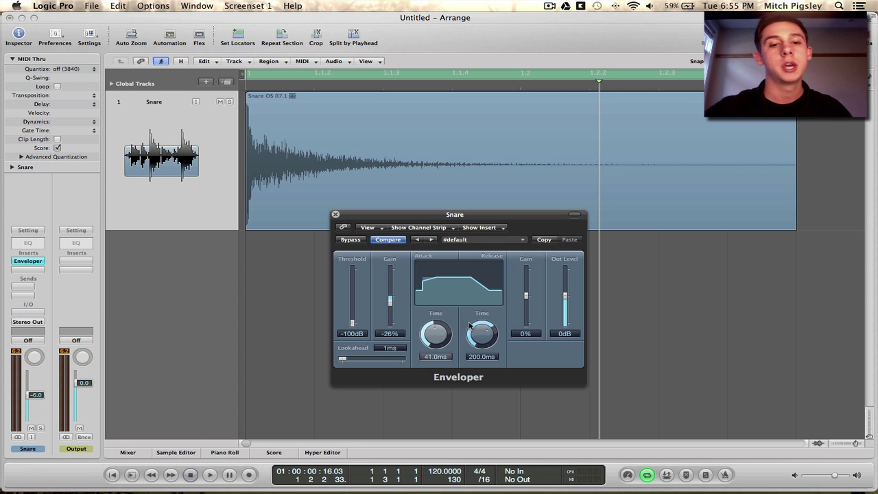
pyautogui.click(351, 240)
pyautogui.moveTo(425, 219); pyautogui.dragTo(404, 238)
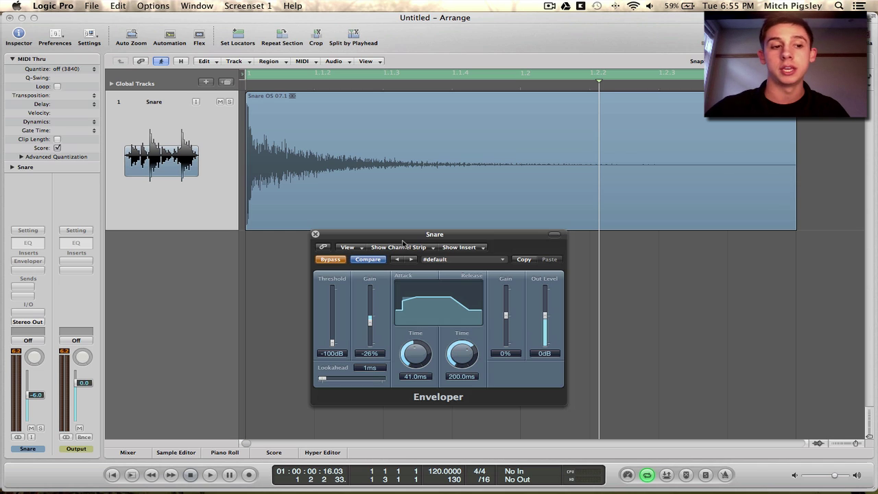
pyautogui.press('space')
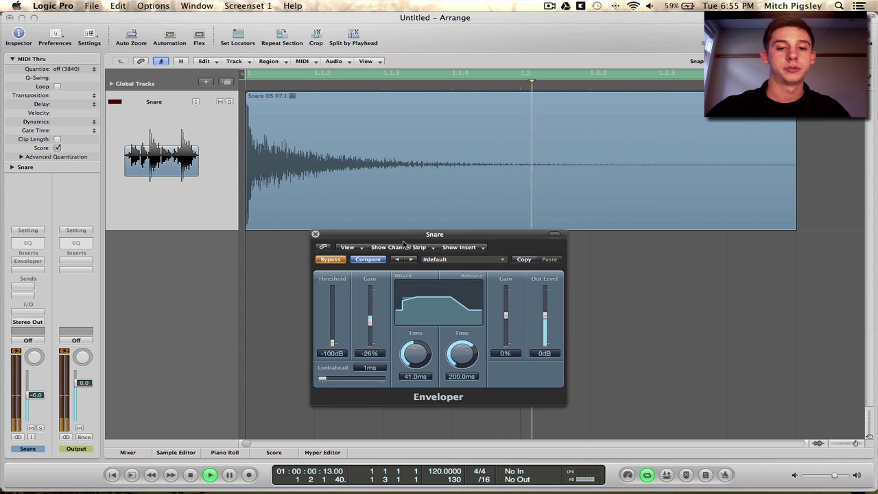
pyautogui.press('space')
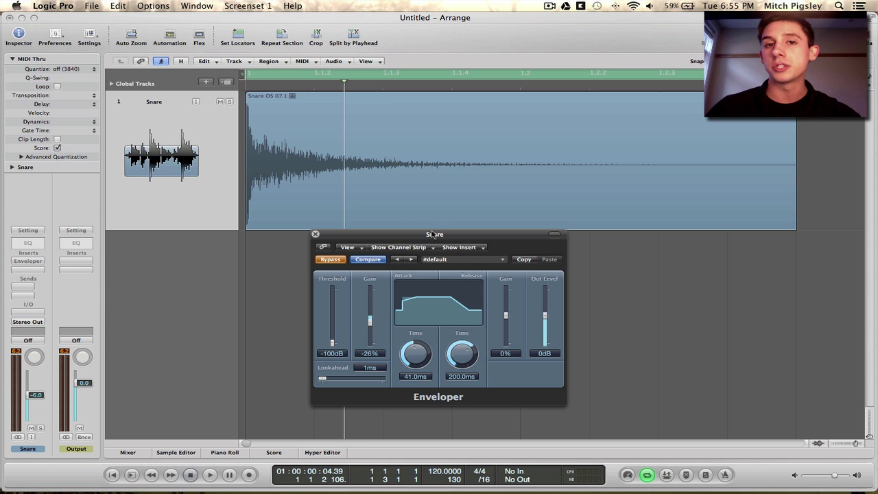
# - Try a 10.0ms attack time and -50% attack gain, then lengthen the attack again
pyautogui.moveTo(441, 235); pyautogui.dragTo(436, 183)
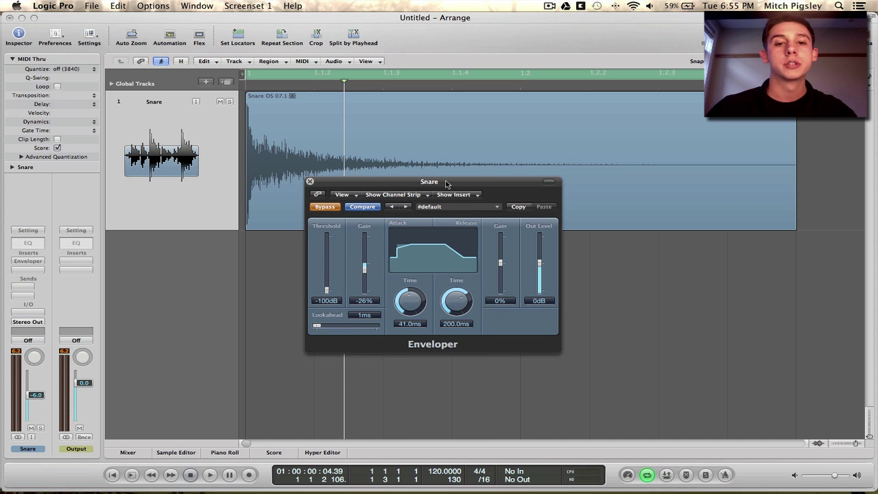
pyautogui.moveTo(448, 184); pyautogui.dragTo(426, 206)
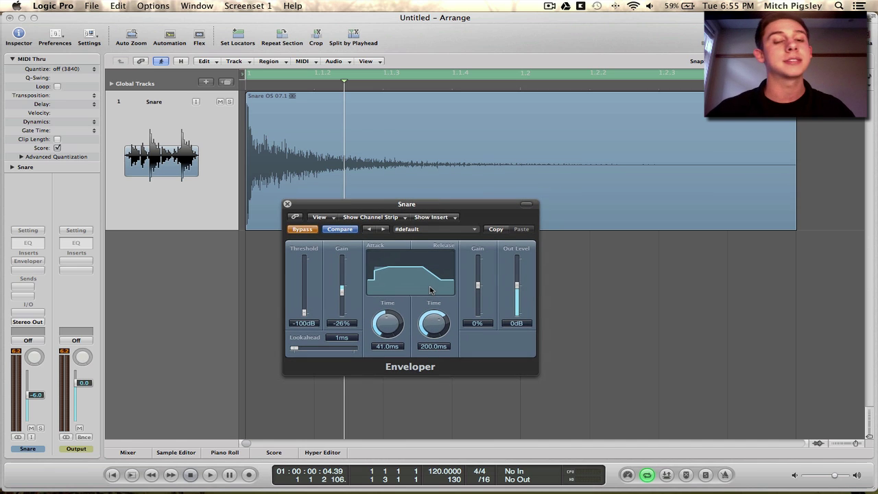
pyautogui.moveTo(428, 207); pyautogui.dragTo(490, 211)
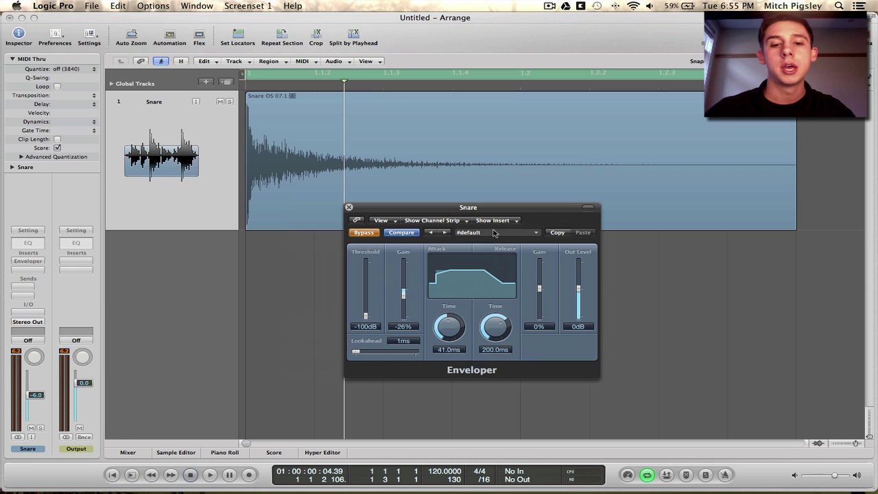
pyautogui.moveTo(449, 328); pyautogui.dragTo(449, 360)
pyautogui.moveTo(404, 295); pyautogui.dragTo(404, 304)
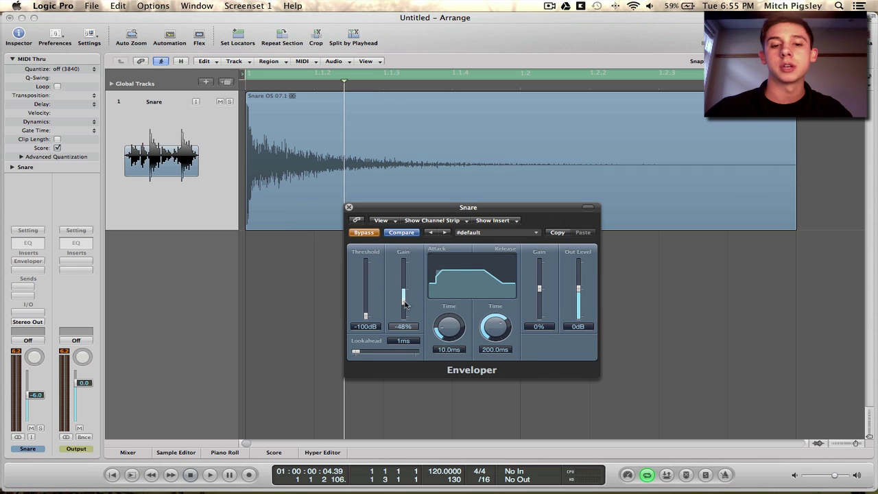
pyautogui.moveTo(449, 327)
pyautogui.mouseDown()
pyautogui.moveTo(450, 288)
pyautogui.moveTo(449, 310)
pyautogui.mouseUp()
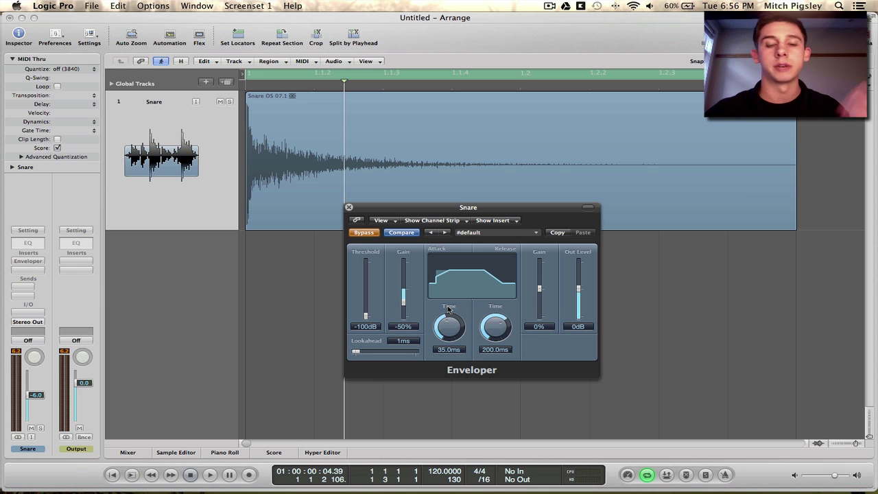
pyautogui.moveTo(468, 209); pyautogui.dragTo(449, 214)
# - During playback, re-enable the Enveloper and settle attack time at 32 ms with gain at -12%
pyautogui.press('space')
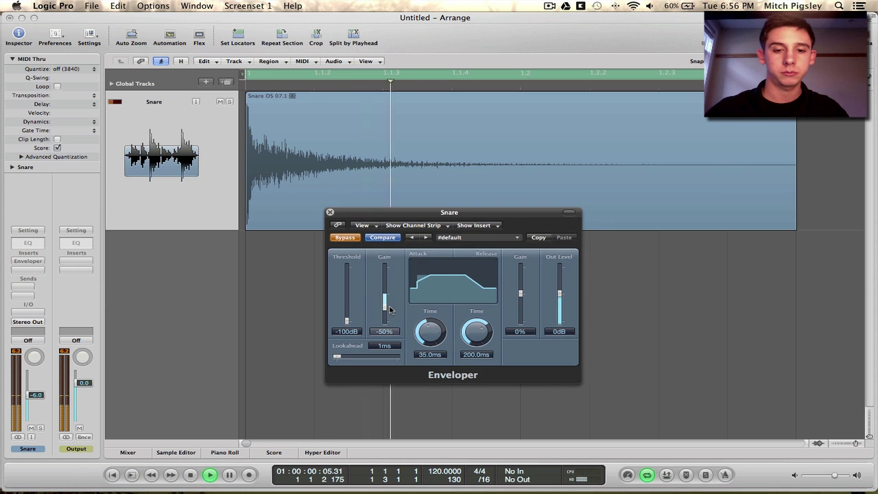
pyautogui.moveTo(389, 310); pyautogui.dragTo(429, 304)
pyautogui.click(345, 237)
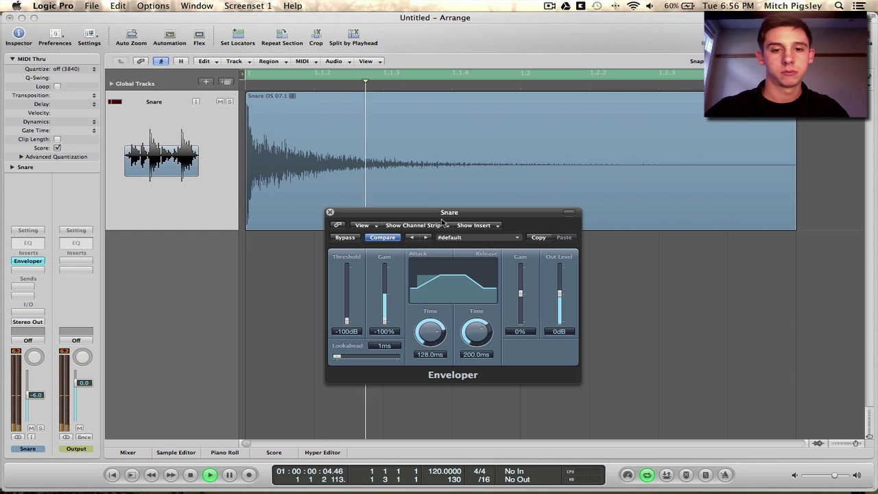
pyautogui.moveTo(442, 220); pyautogui.dragTo(530, 208)
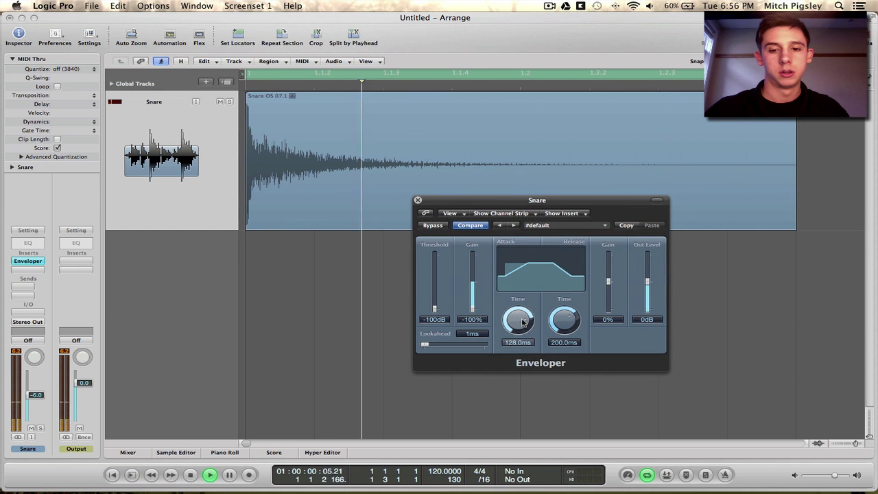
pyautogui.moveTo(521, 322); pyautogui.dragTo(520, 358)
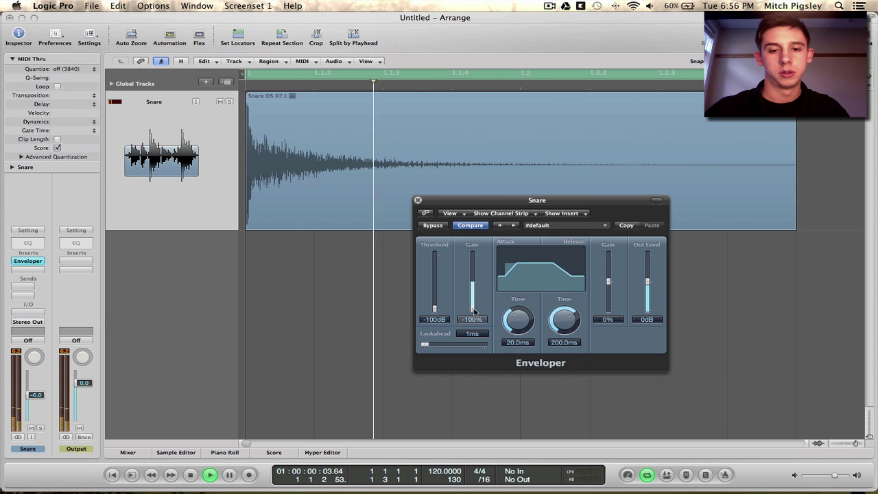
pyautogui.moveTo(474, 311); pyautogui.dragTo(472, 270)
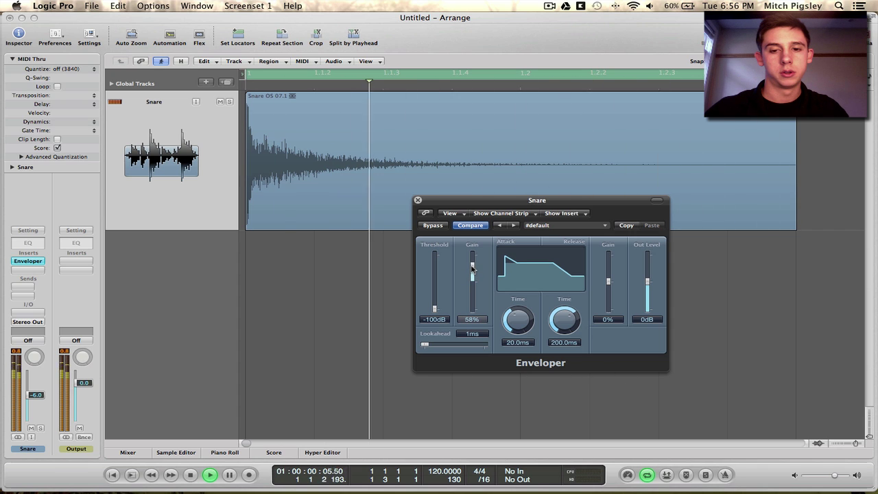
pyautogui.moveTo(519, 321); pyautogui.dragTo(515, 290)
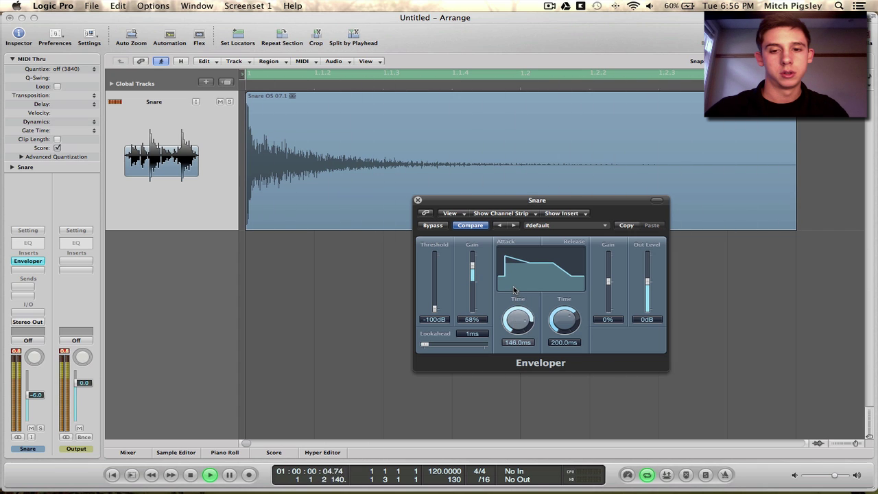
pyautogui.moveTo(512, 304); pyautogui.dragTo(511, 317)
pyautogui.moveTo(472, 272); pyautogui.dragTo(474, 288)
pyautogui.moveTo(519, 317); pyautogui.dragTo(524, 315)
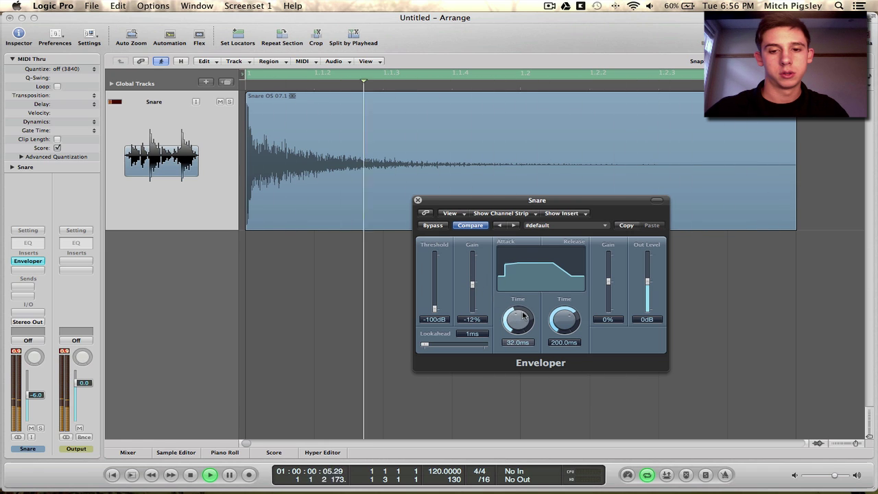
pyautogui.press('space')
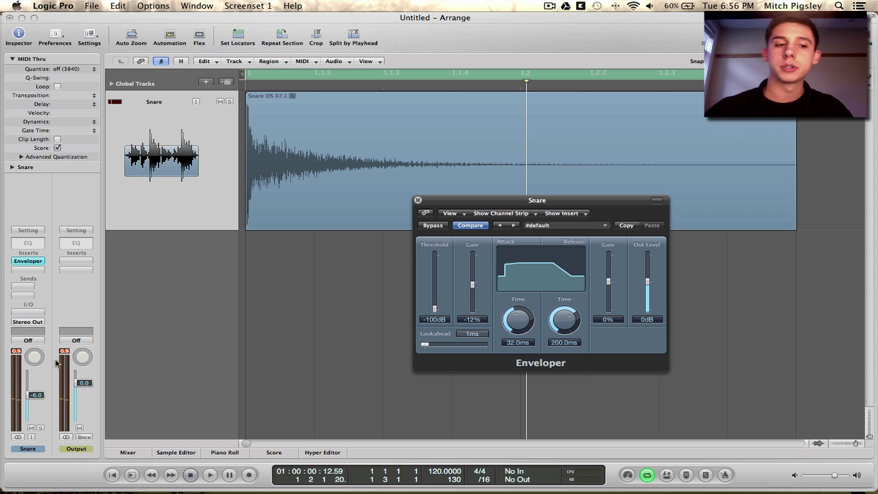
# - Reset the peak indicators on the Snare and Output strips, keeping the Enveloper window in view
pyautogui.click(18, 353)
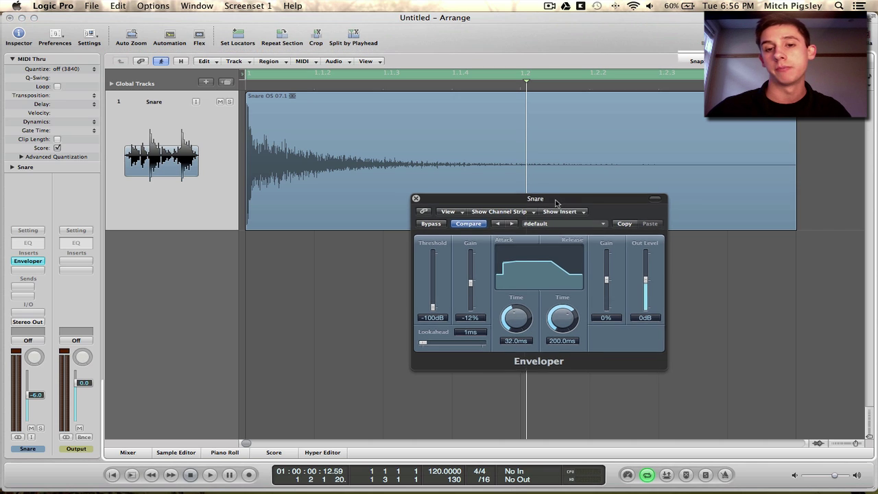
pyautogui.moveTo(534, 200); pyautogui.dragTo(511, 186)
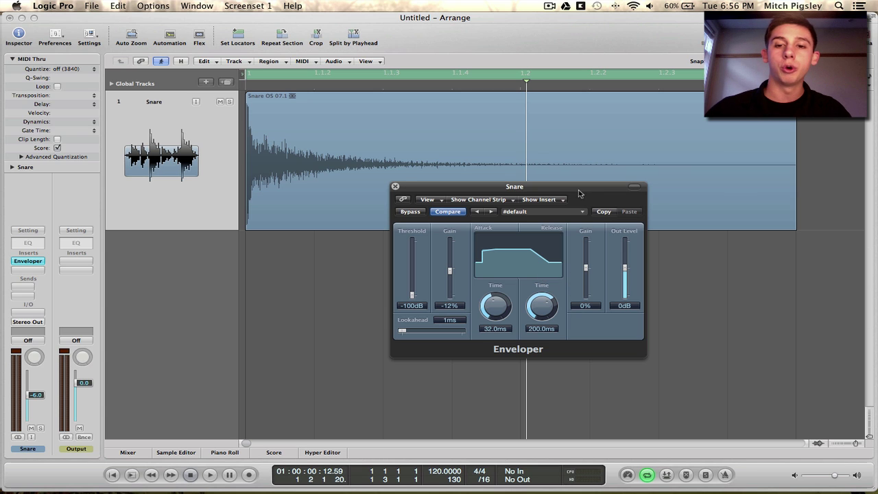
pyautogui.moveTo(581, 193); pyautogui.dragTo(542, 242)
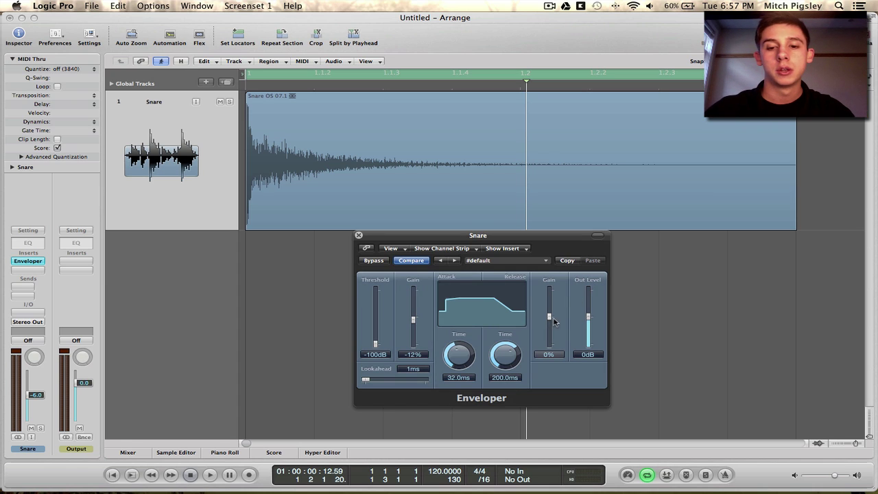
# - While the snare plays, set release gain to -24% and release time to 660 ms
pyautogui.press('space')
pyautogui.moveTo(553, 322); pyautogui.dragTo(553, 327)
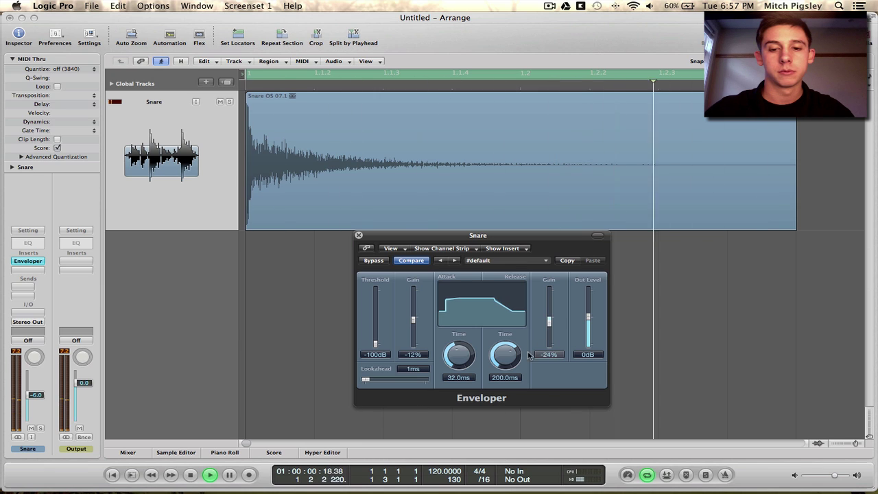
pyautogui.moveTo(508, 362); pyautogui.dragTo(506, 347)
pyautogui.press('space')
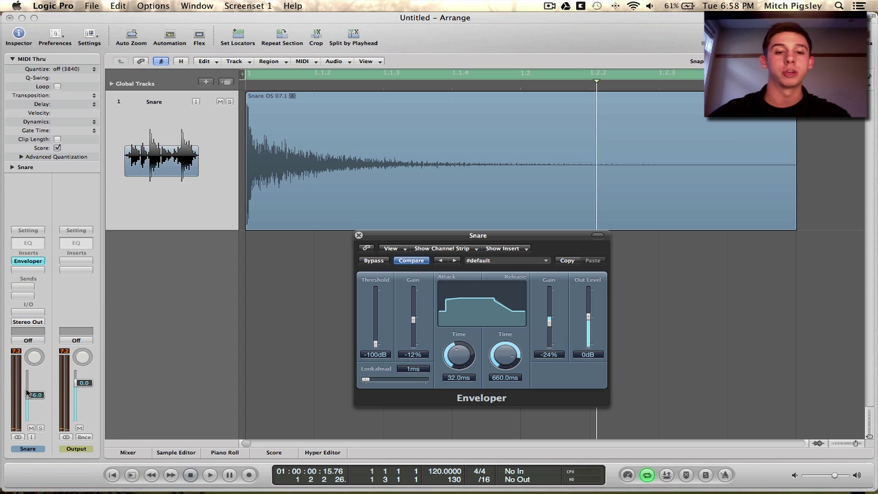
# - Raise attack gain to 40%, then compare against bypass during playback and leave it active
pyautogui.moveTo(413, 320); pyautogui.dragTo(413, 305)
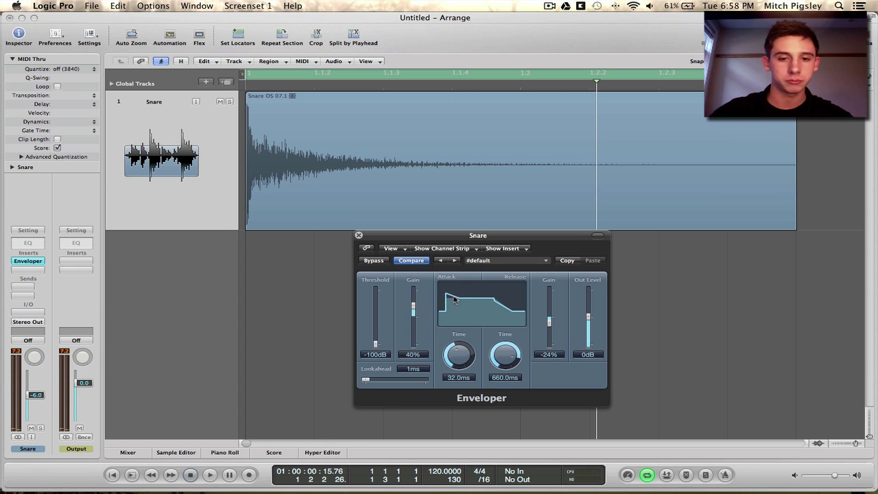
pyautogui.moveTo(428, 240); pyautogui.dragTo(384, 211)
pyautogui.press('space')
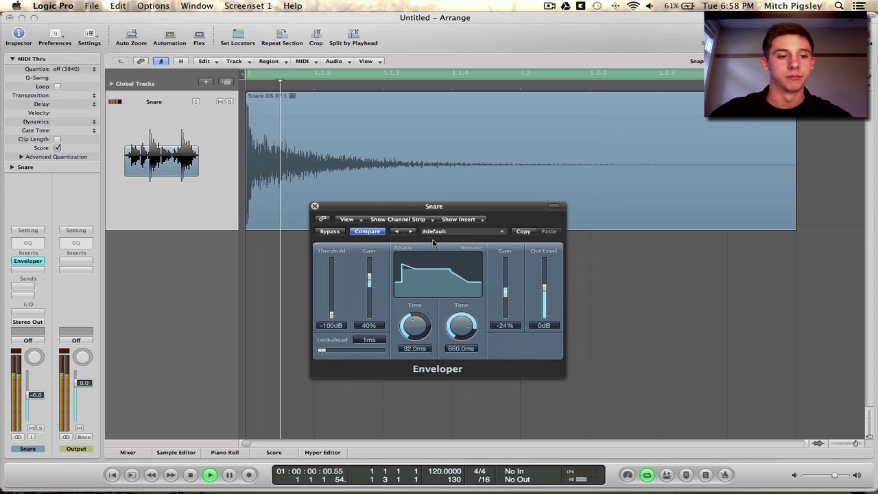
pyautogui.click(330, 232)
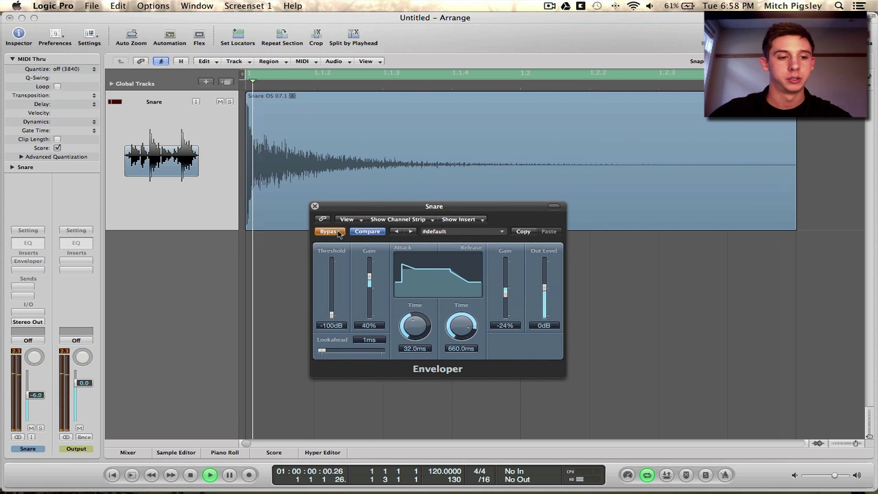
pyautogui.click(329, 231)
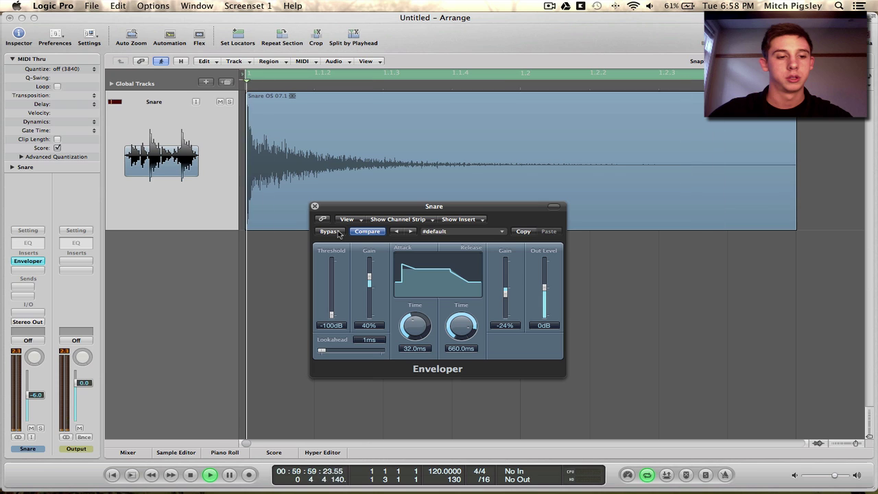
pyautogui.press('space')
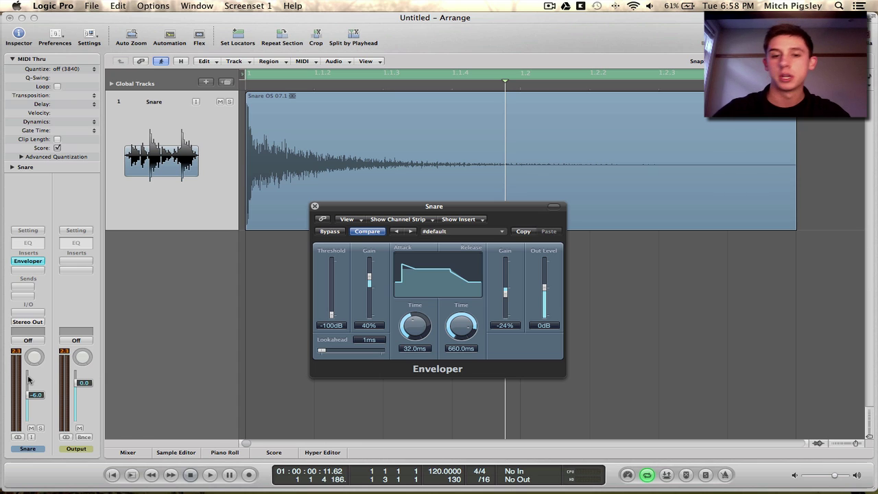
# - Drop the Enveloper's Out Level to -4 dB and compare it against bypass during playback
pyautogui.moveTo(545, 287); pyautogui.dragTo(544, 299)
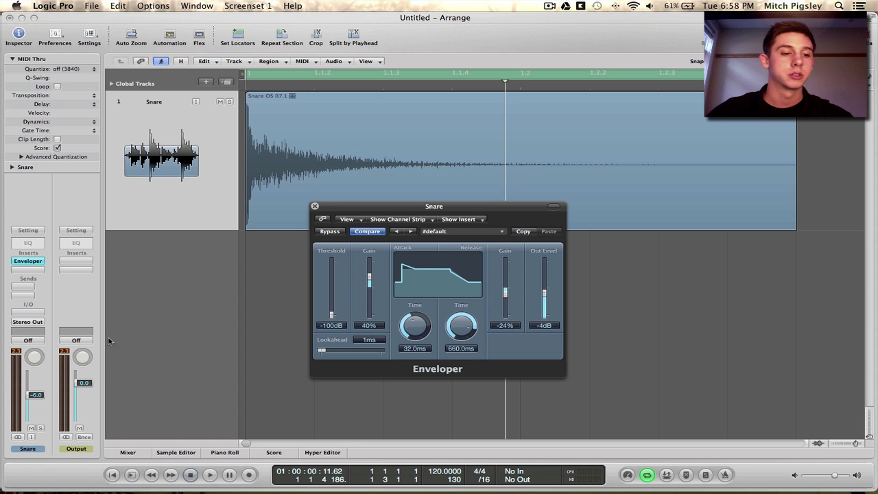
pyautogui.moveTo(427, 210); pyautogui.dragTo(413, 231)
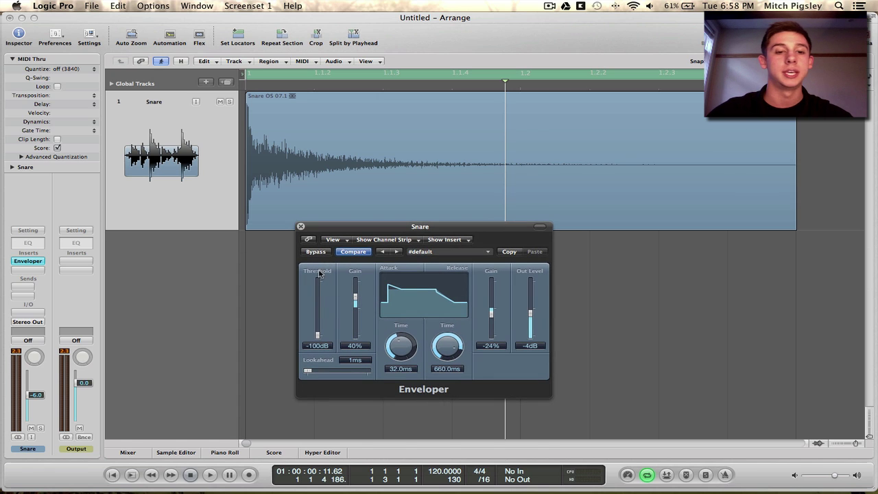
pyautogui.press('space')
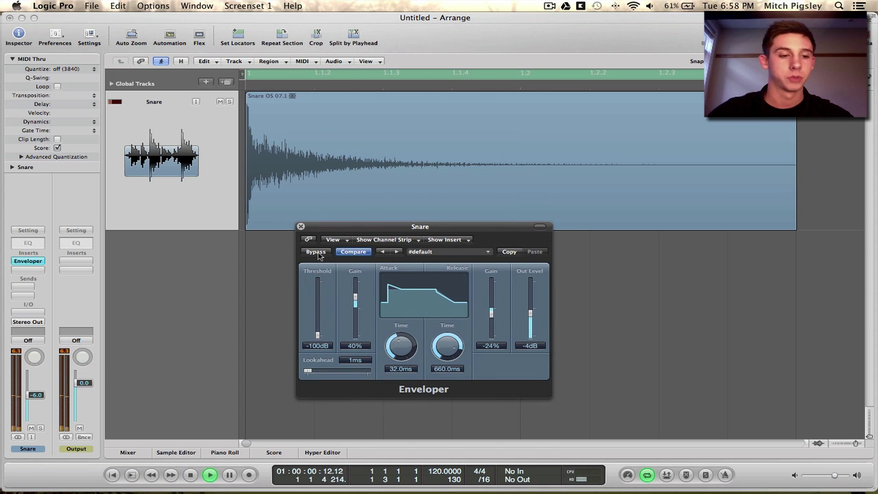
pyautogui.click(318, 254)
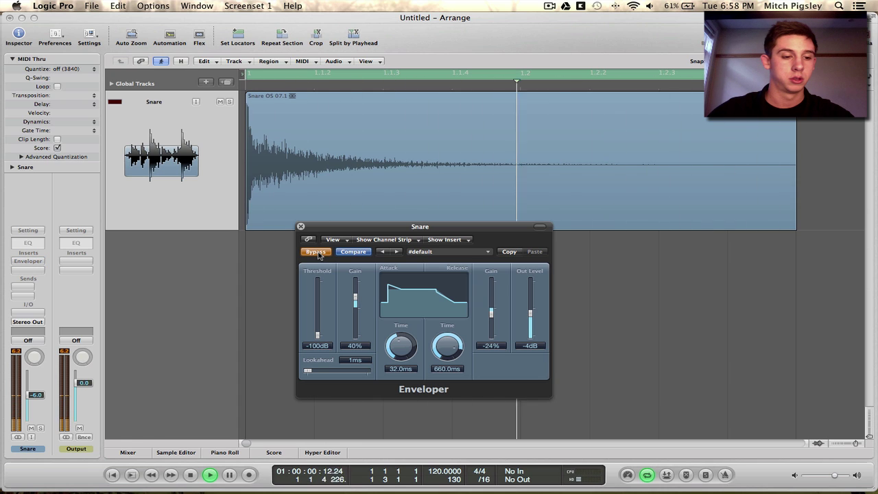
pyautogui.click(318, 254)
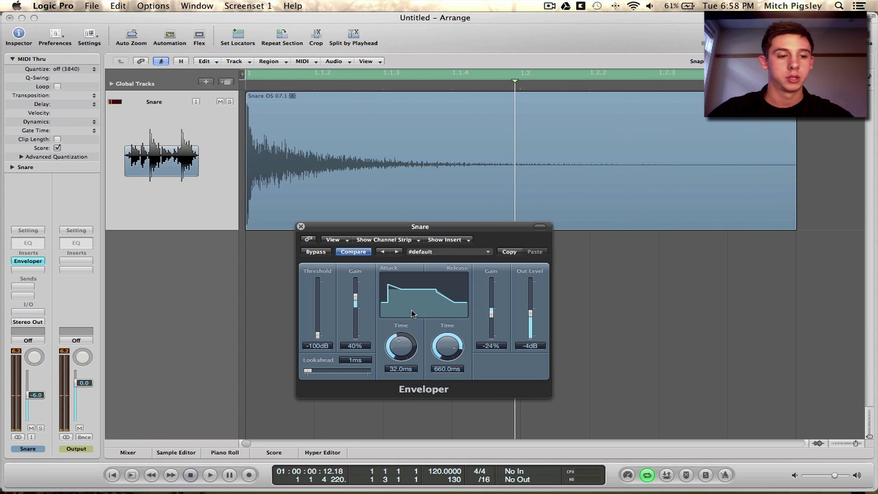
pyautogui.moveTo(450, 228); pyautogui.dragTo(426, 198)
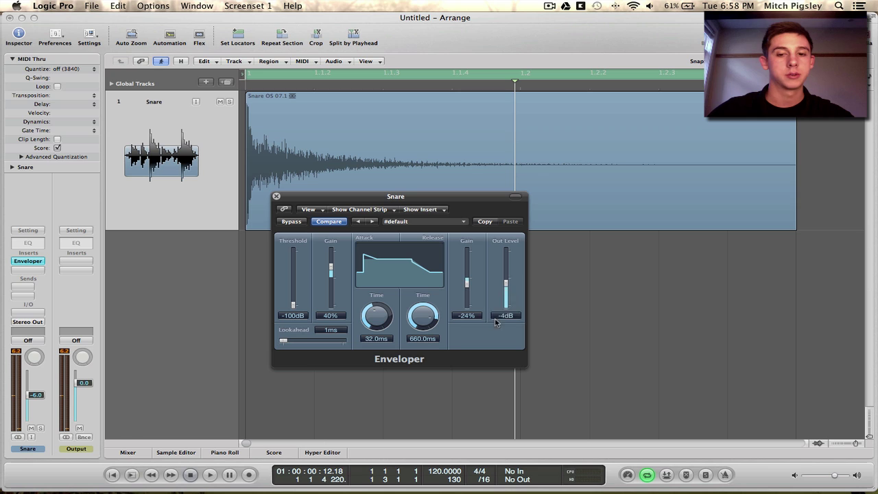